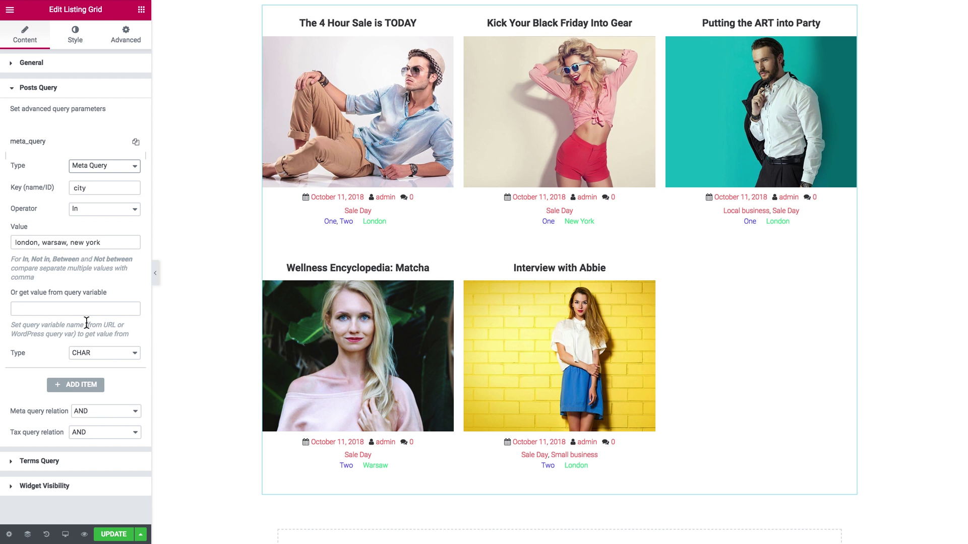
Keep the city meta query operator as In and trim its value to just 'london'.
left_click(107, 214)
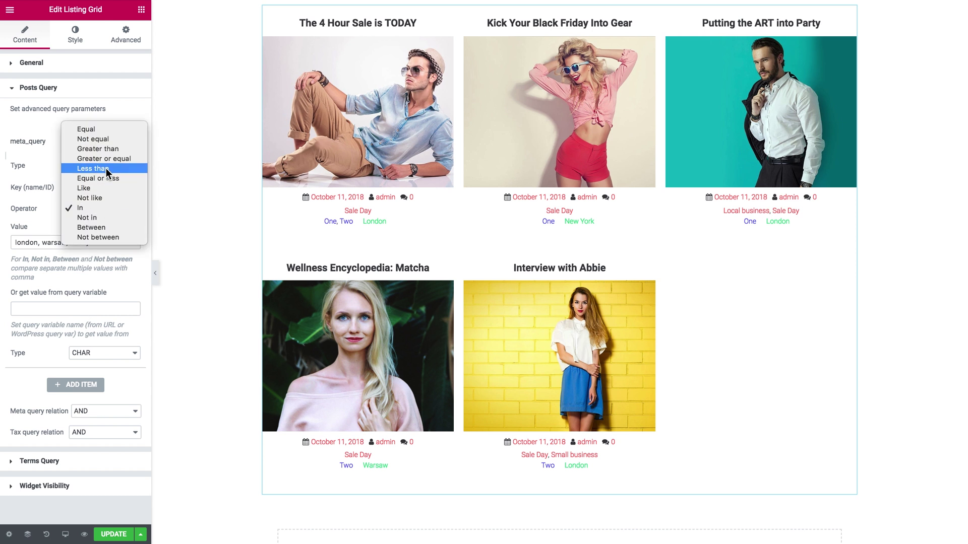
left_click(37, 218)
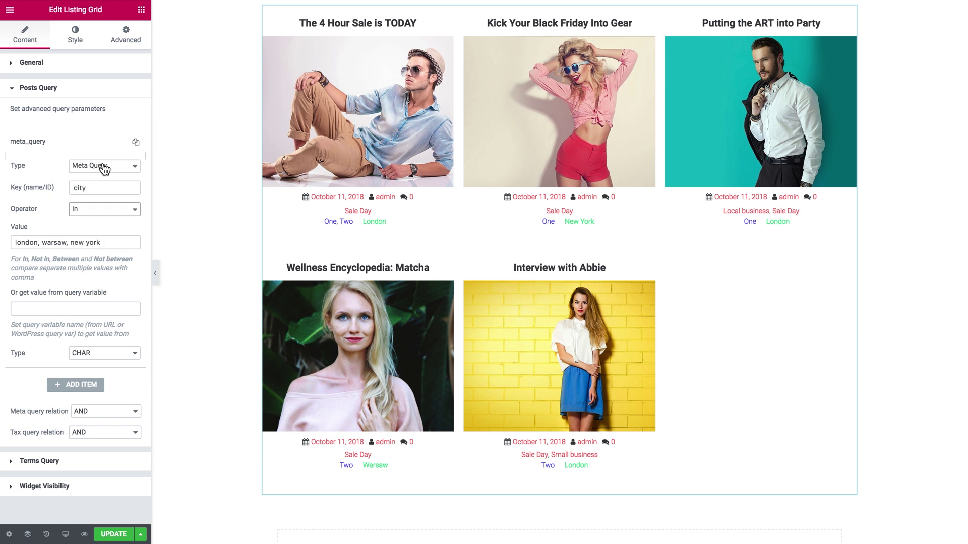
left_click_drag(43, 242, 120, 244)
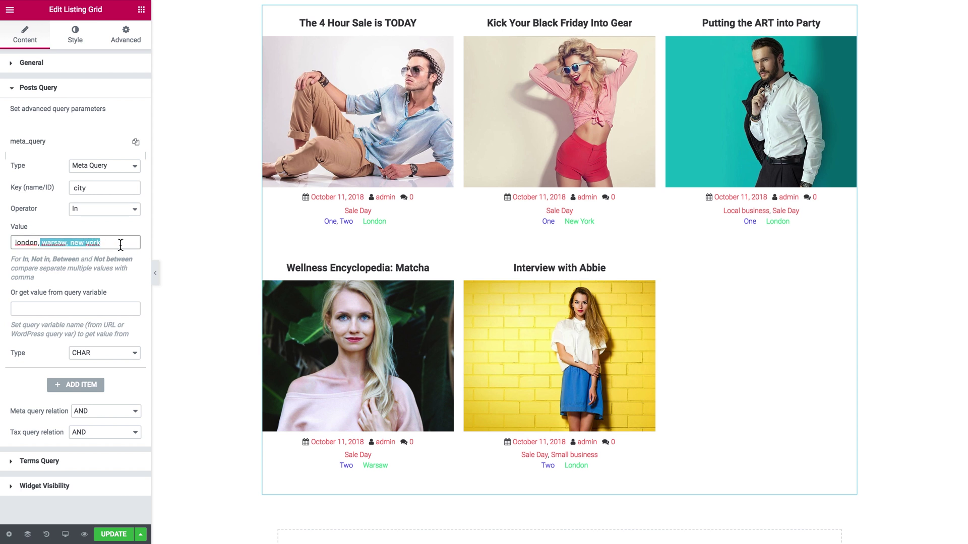
key("BackSpace")
key("BackSpace")
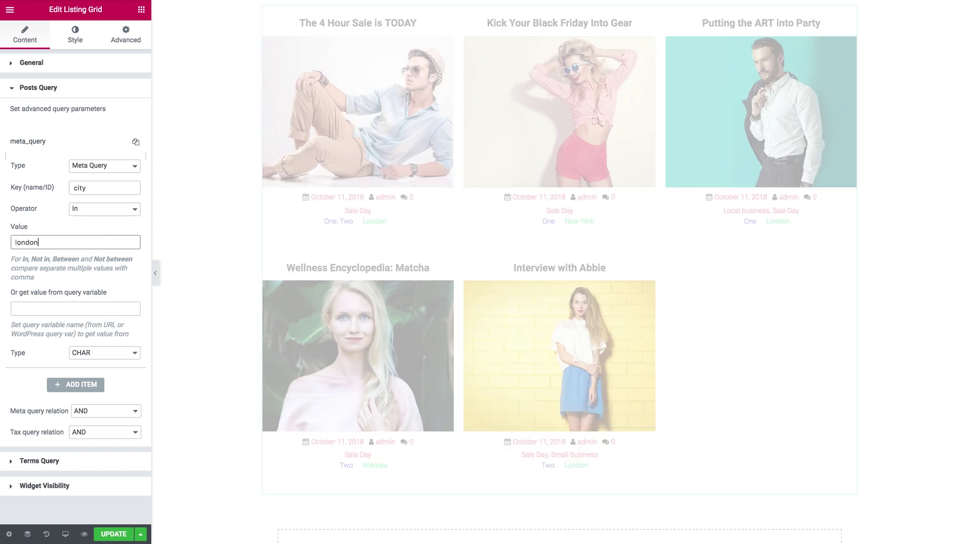
Add a new Meta Query item with the key 'city'.
left_click(97, 147)
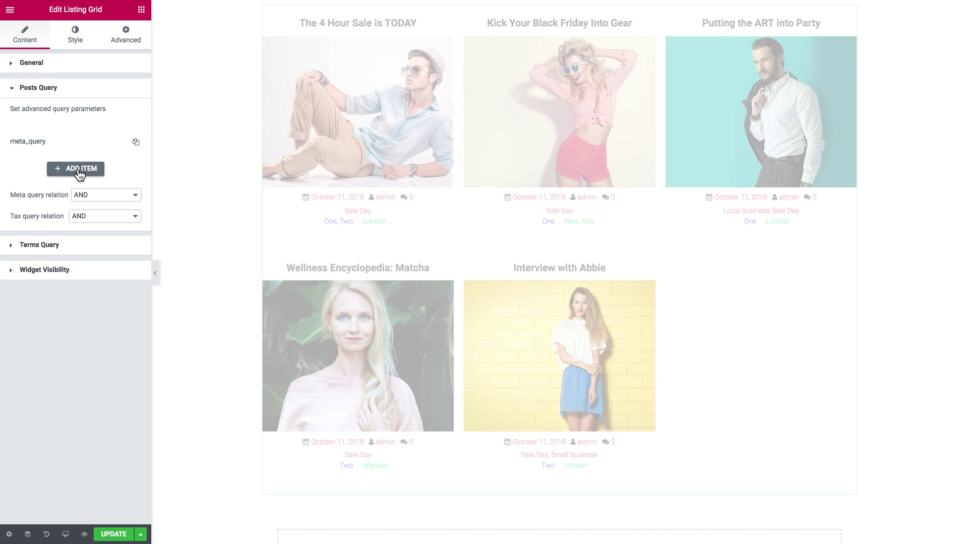
left_click(91, 165)
left_click(98, 190)
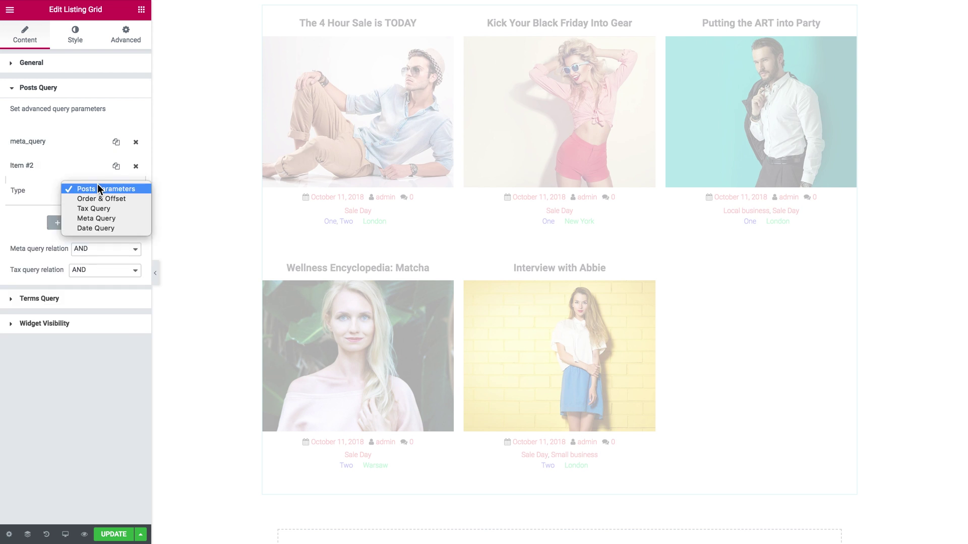
left_click(104, 220)
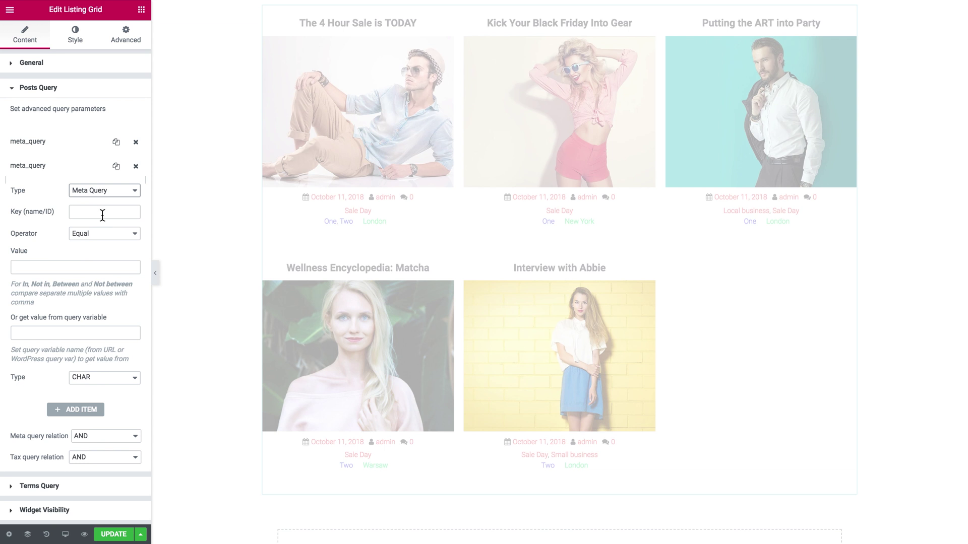
left_click(102, 214)
type("city")
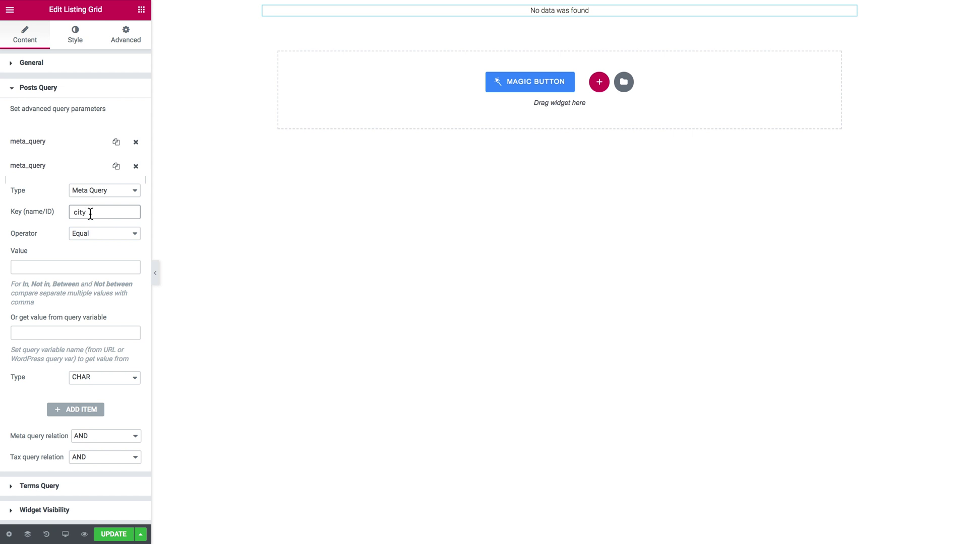
Set the new meta query value to 'warsaw' and re-expand the first city meta query.
left_click(54, 270)
type("warsaw")
left_click_drag(14, 267, 62, 264)
left_click(62, 265)
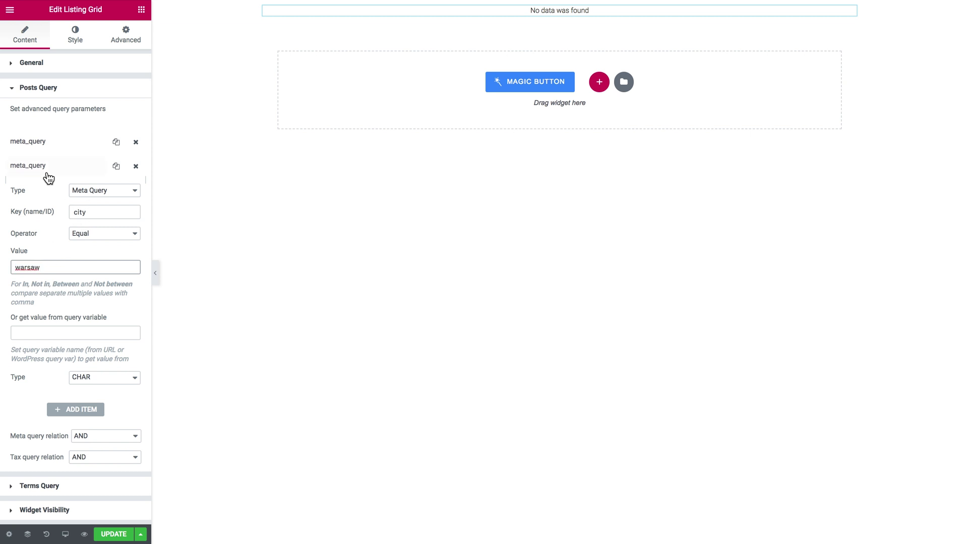
left_click(48, 171)
left_click(50, 147)
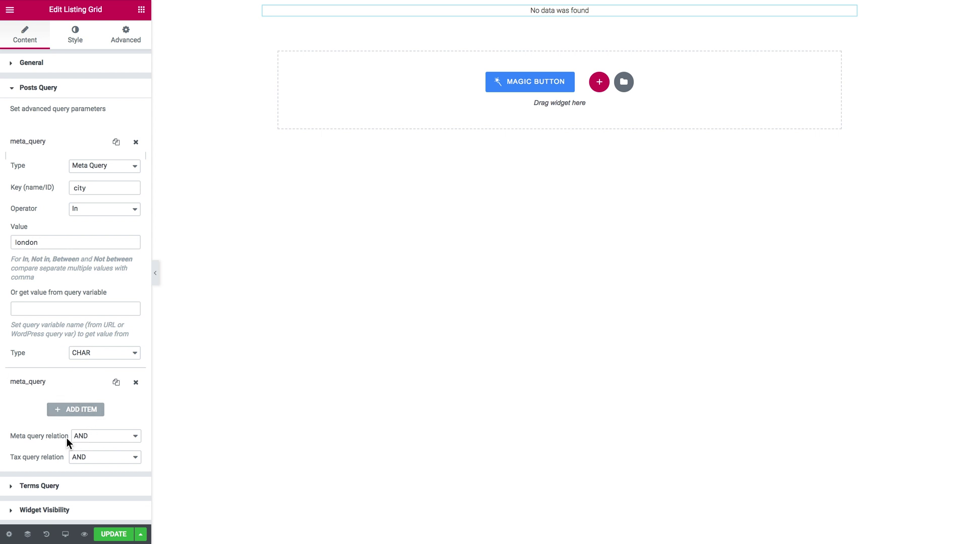
Change the meta query relation to OR.
left_click(89, 436)
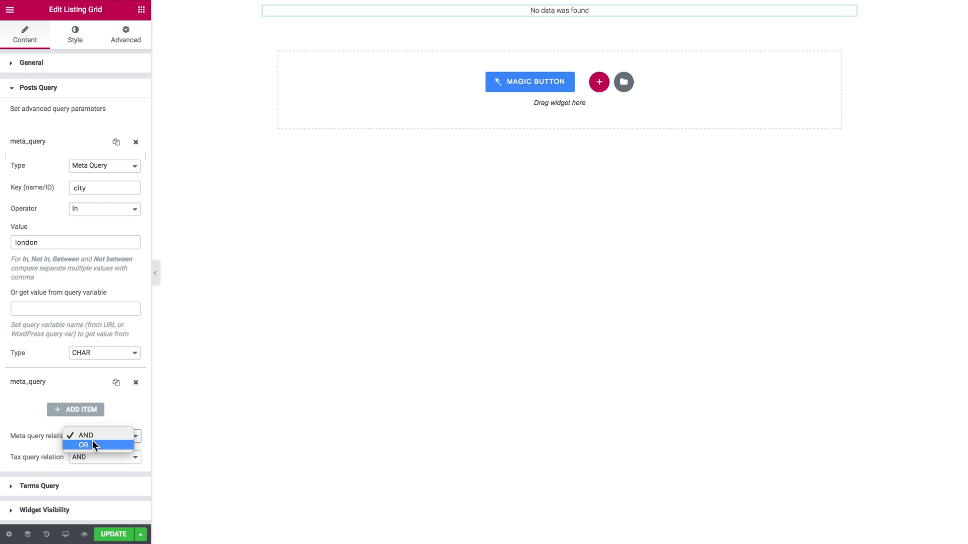
left_click(92, 444)
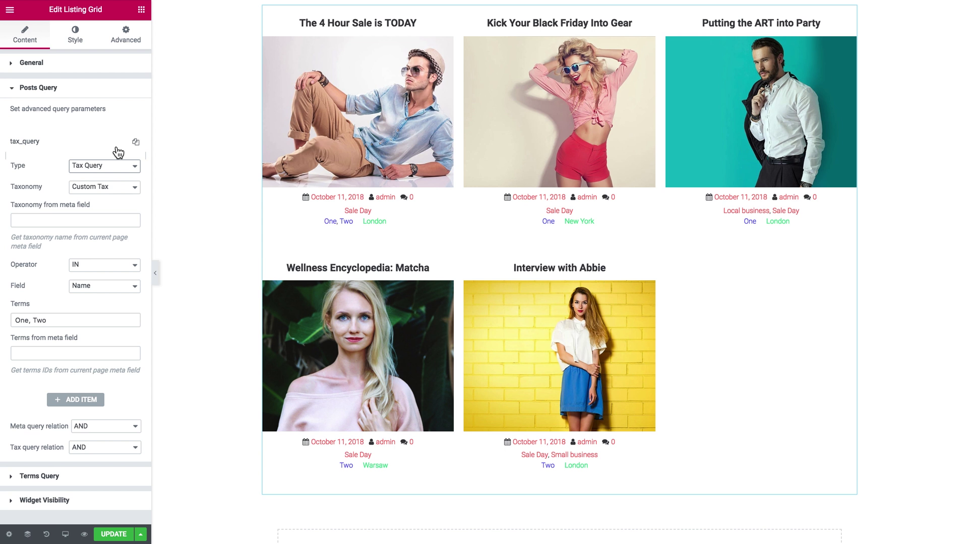
Add a second Tax Query item using the Categories taxonomy.
left_click(80, 152)
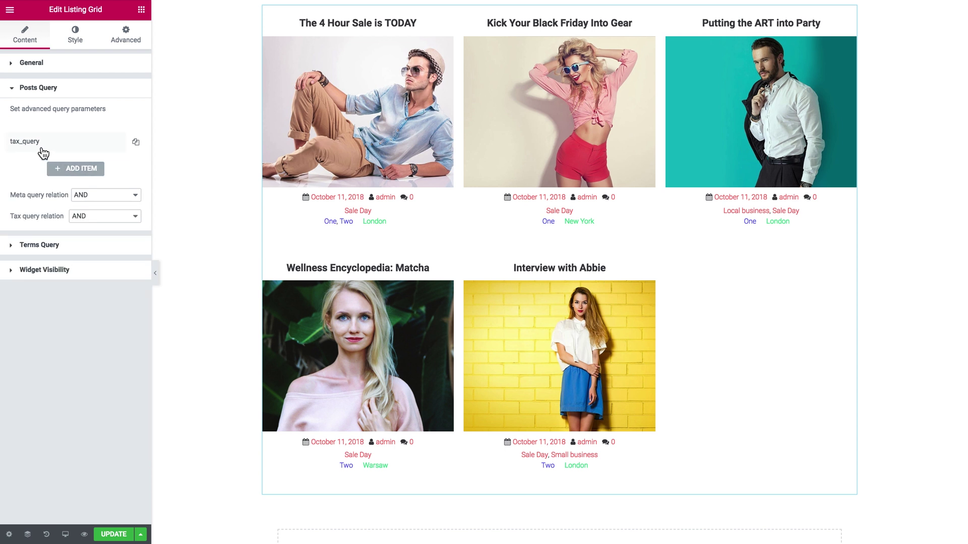
left_click(73, 168)
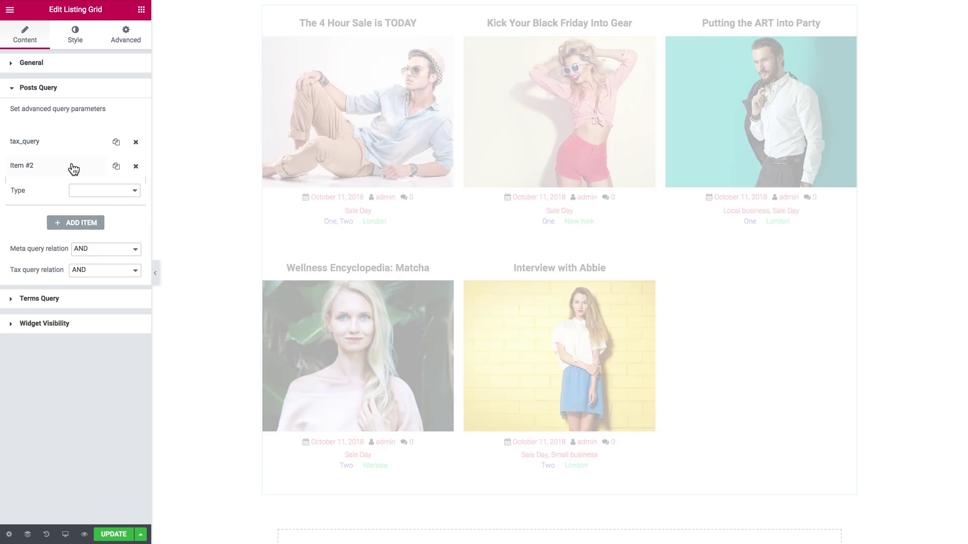
left_click(93, 190)
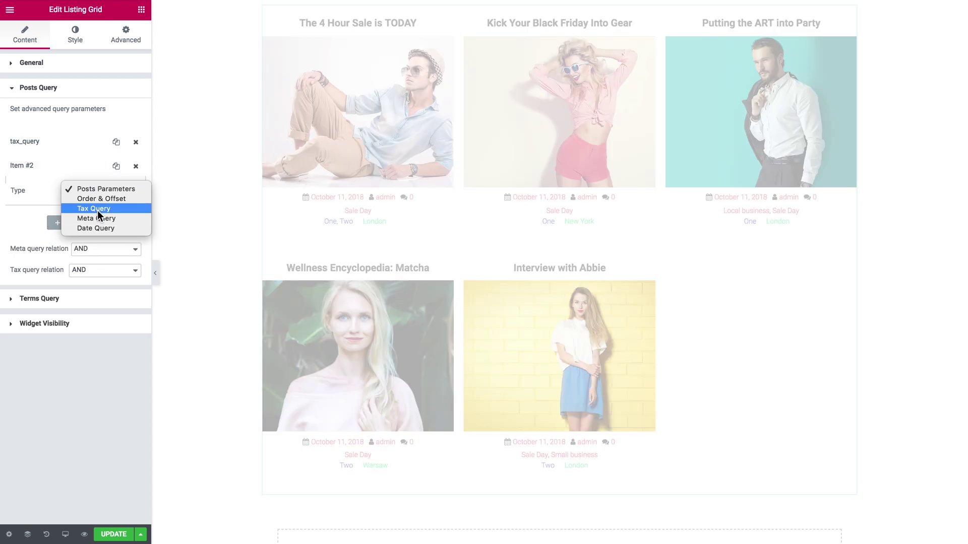
left_click(98, 210)
left_click(98, 212)
left_click(98, 213)
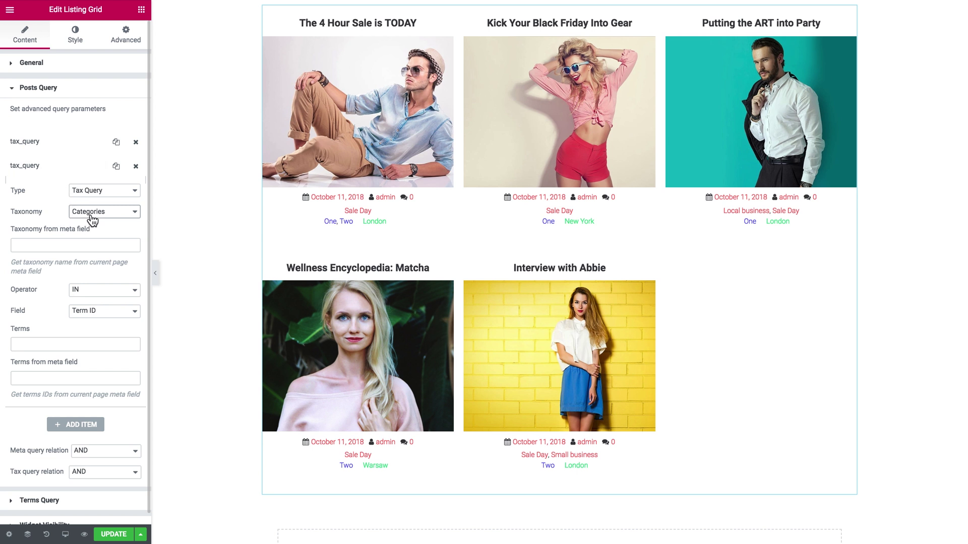
Match Categories by term Name 'business', narrowing the grid to two posts.
left_click(44, 245)
scroll(82, 299, "down", 1)
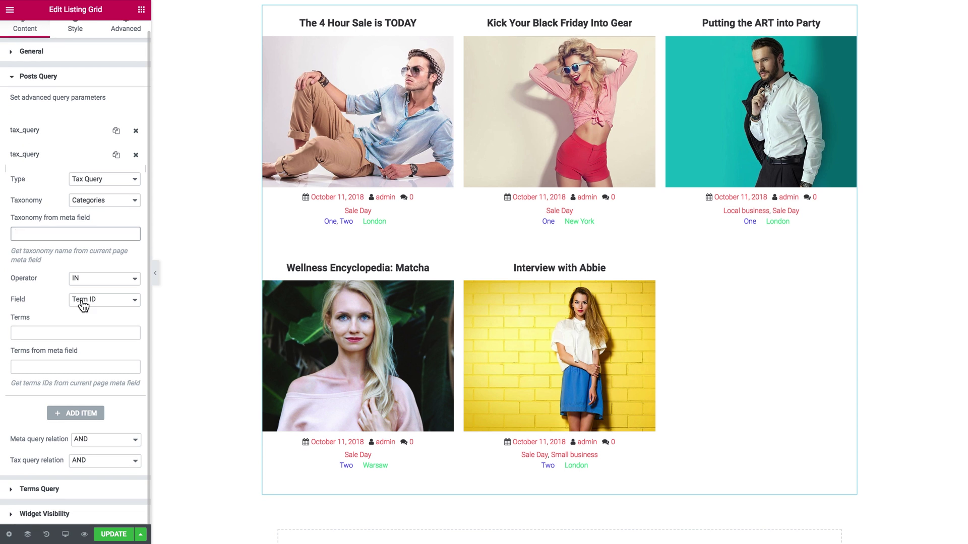
left_click(82, 299)
left_click(82, 317)
left_click(64, 328)
type("business")
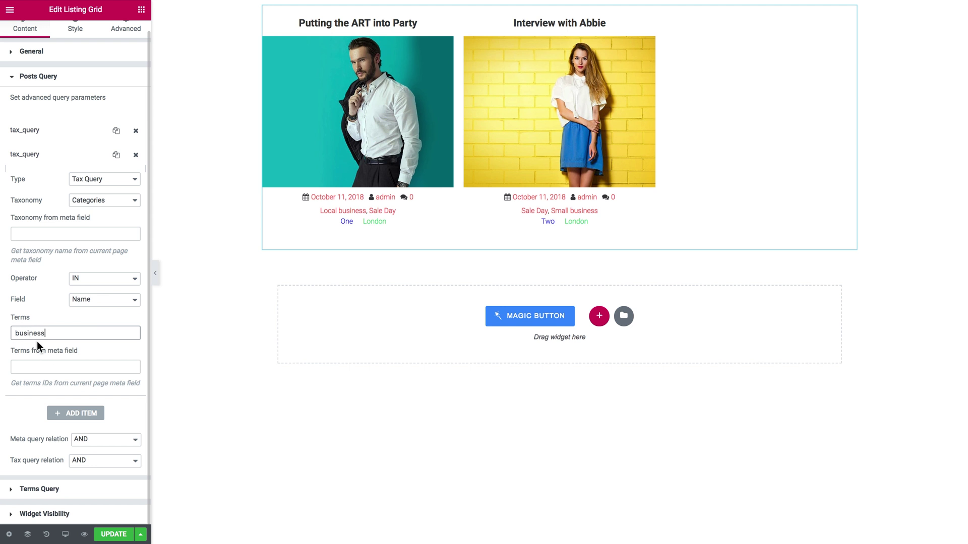
left_click(49, 158)
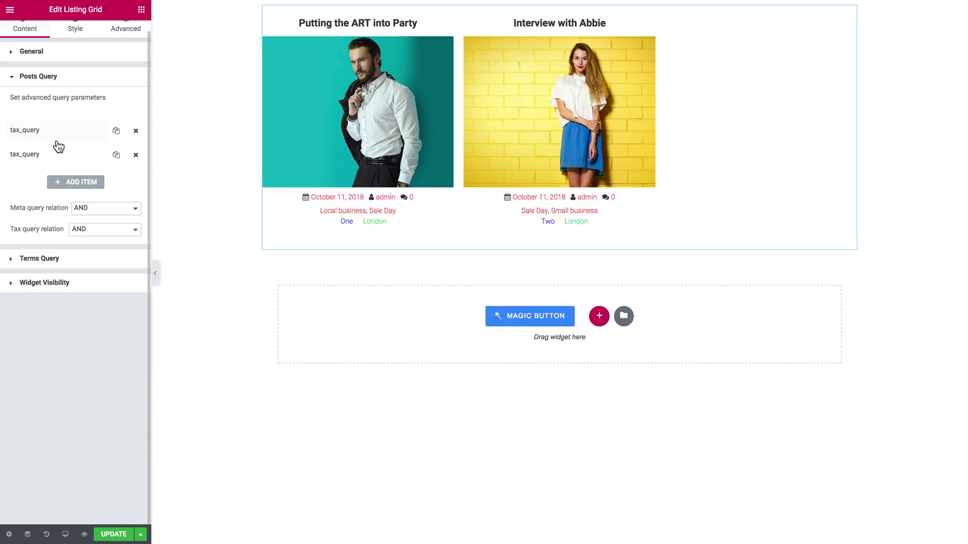
left_click(55, 142)
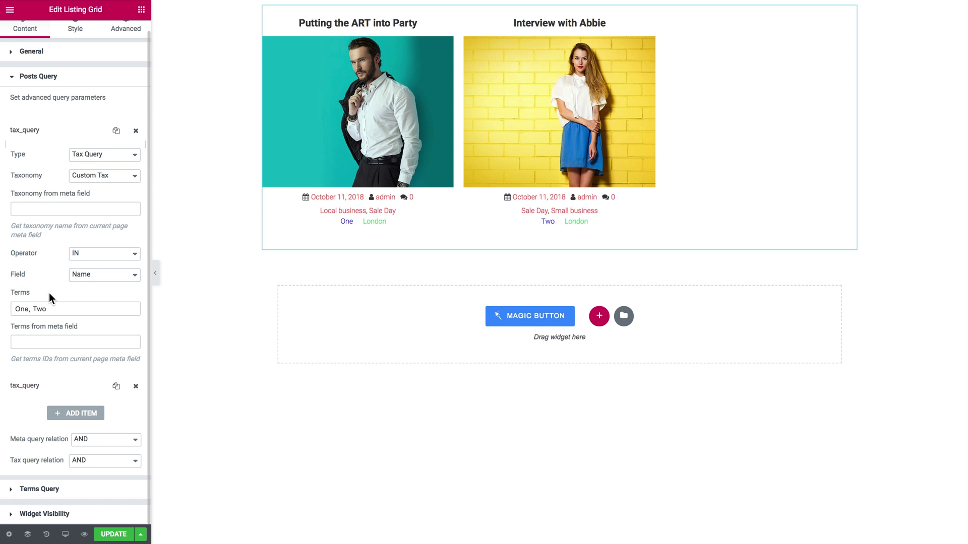
left_click(64, 133)
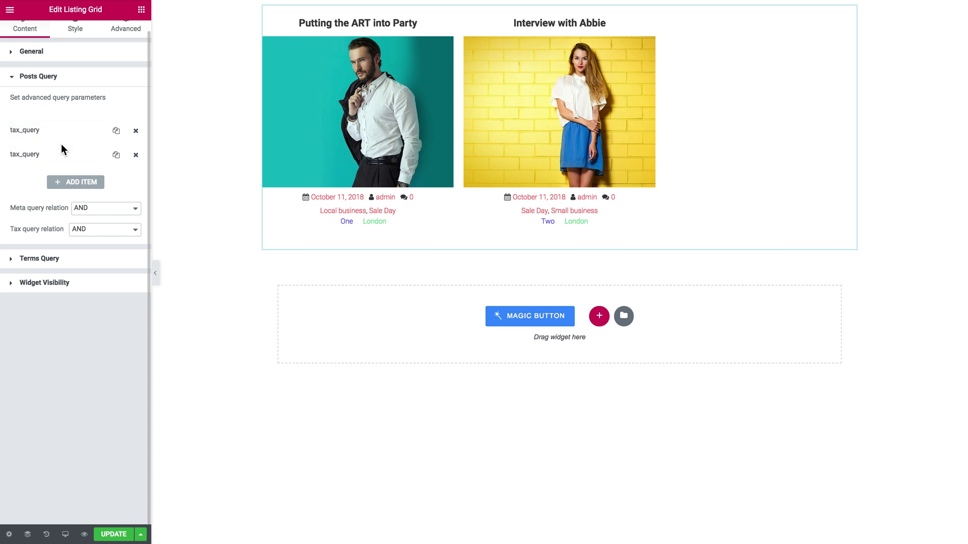
Set the tax query relation to OR, bringing the grid to six posts.
left_click(92, 227)
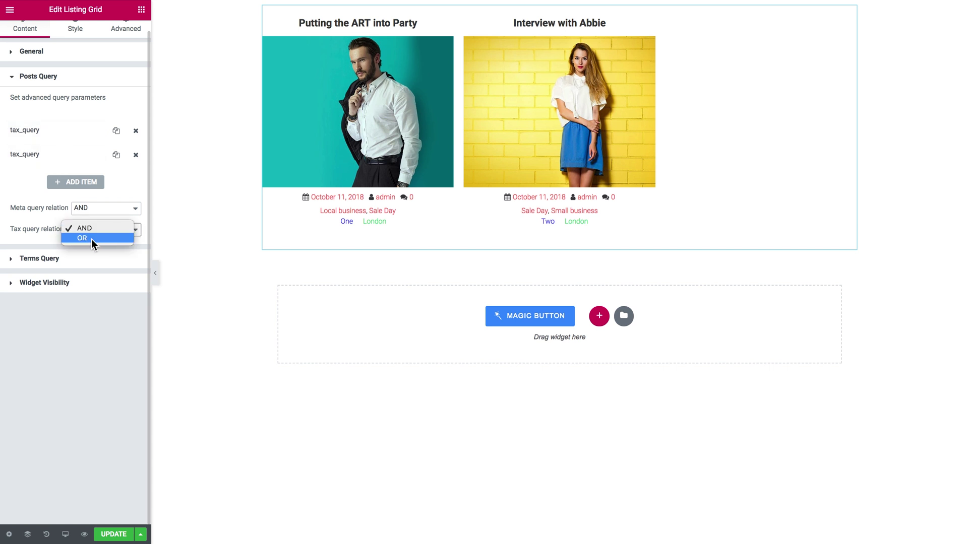
left_click(92, 237)
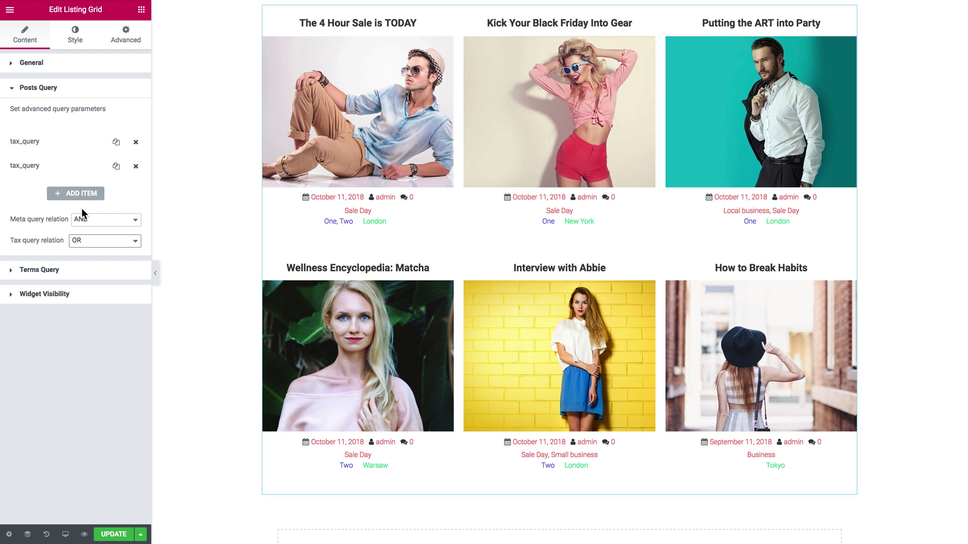
left_click(78, 144)
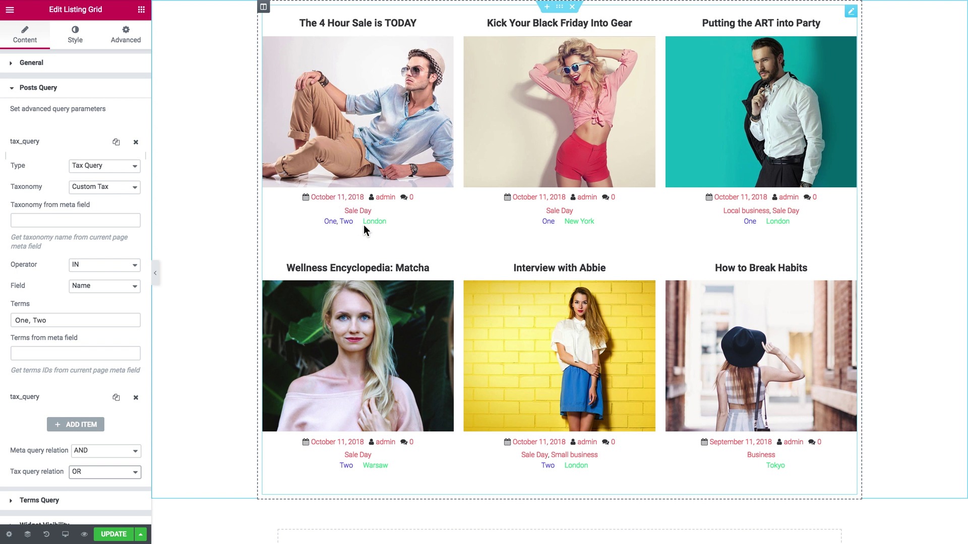
left_click(348, 212)
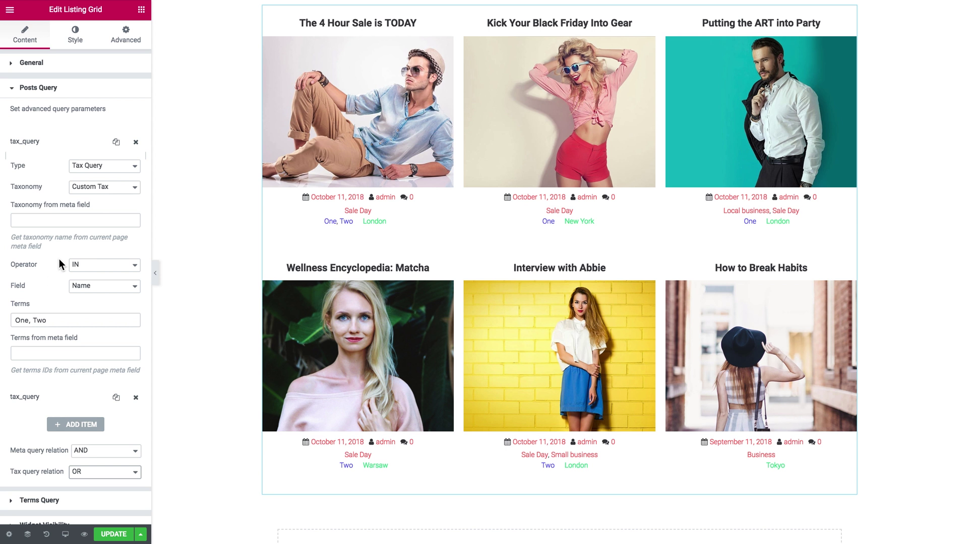
left_click(75, 142)
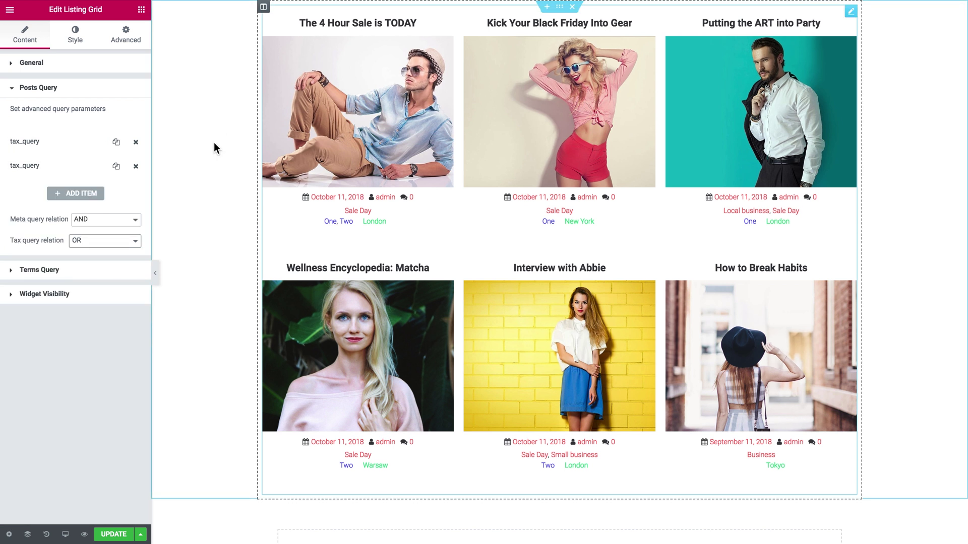